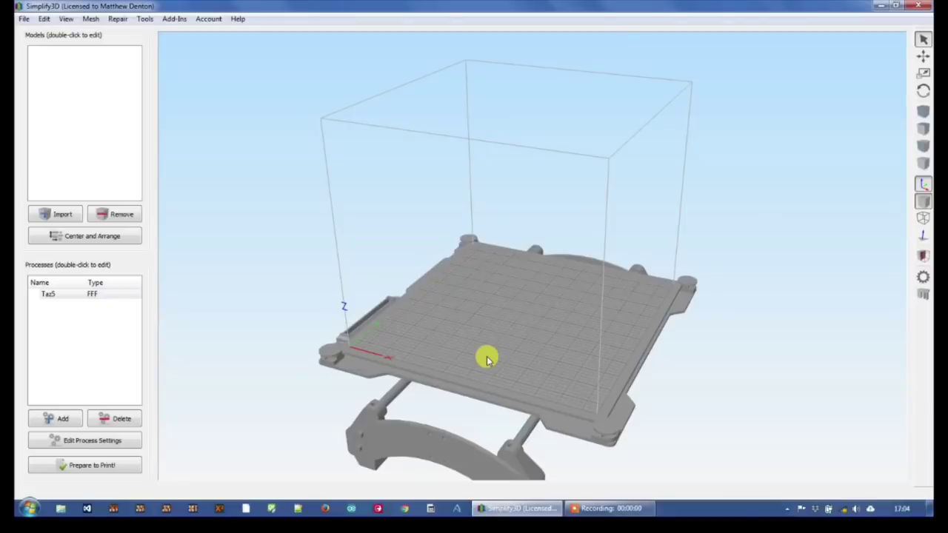
Import the model file 3651-Technic Connector - Axle - Pin.stl onto the build plate.
left_click(63, 215)
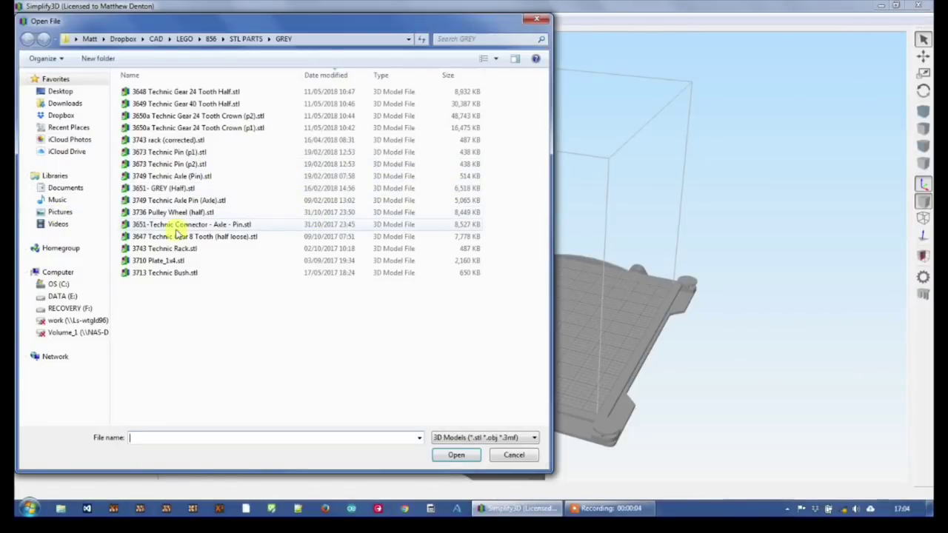
left_click(141, 226)
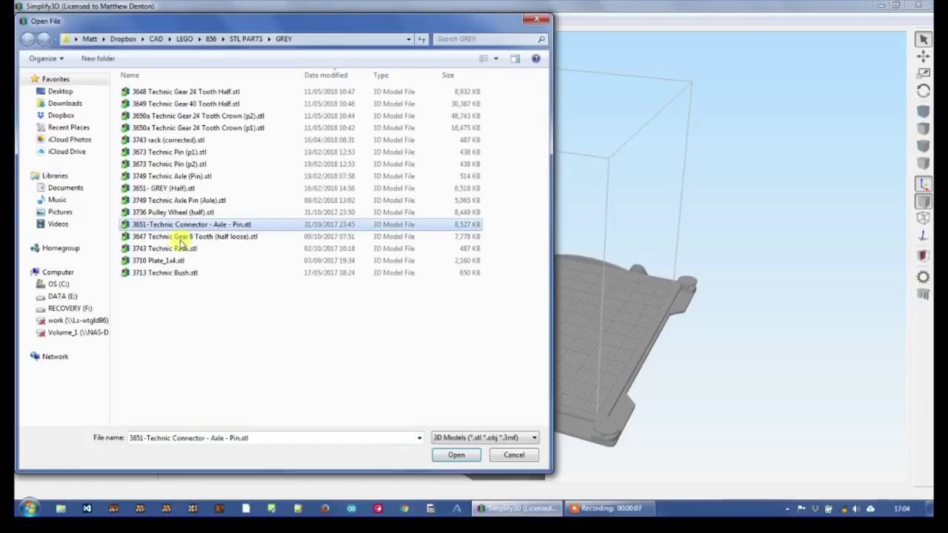
left_click(456, 455)
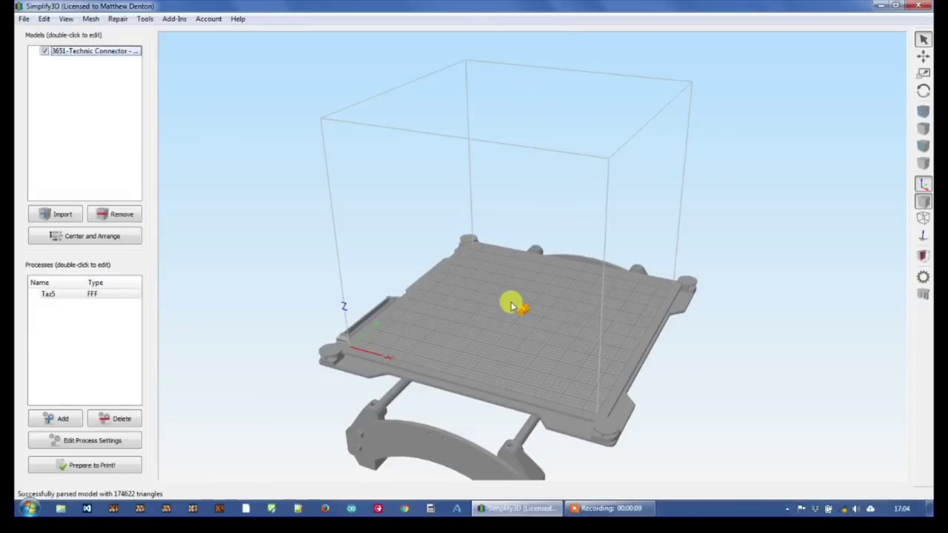
scroll(511, 306, "up", 10)
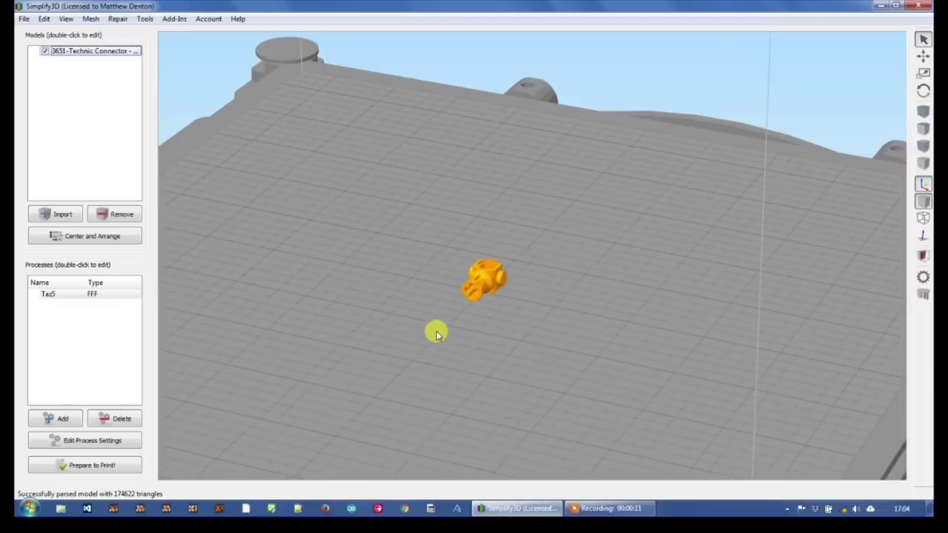
Use Edit > Place Surface on Bed to lay the chosen connector face flat on the bed.
left_click(44, 18)
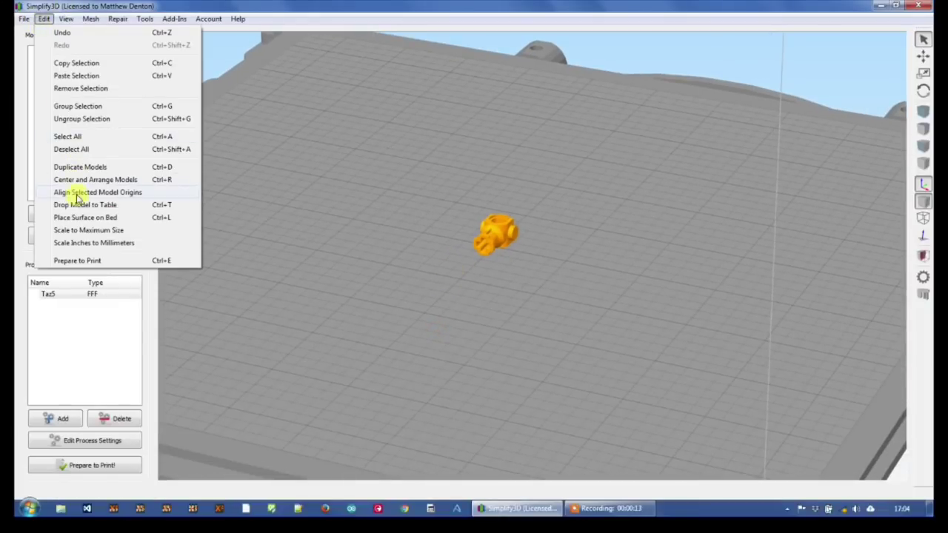
left_click(80, 218)
scroll(478, 260, "up", 5)
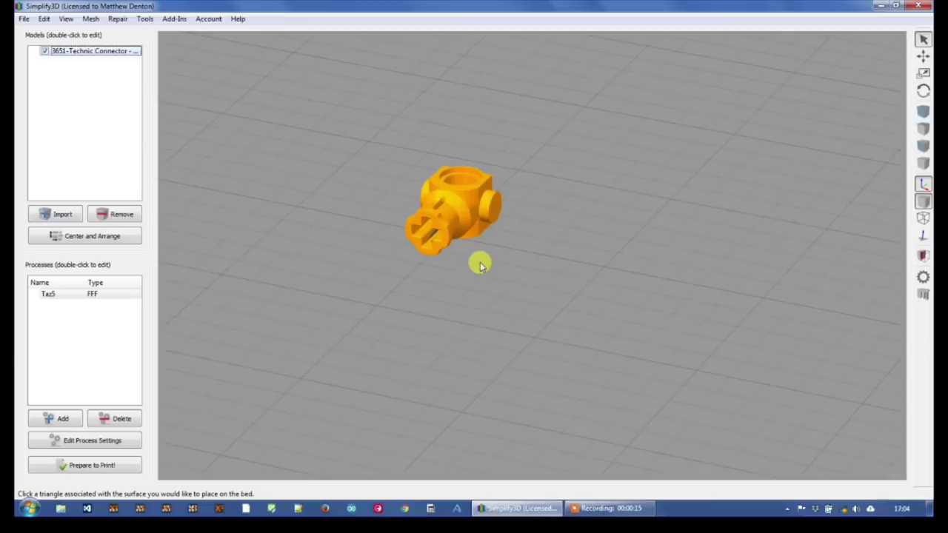
left_click(391, 235)
scroll(531, 185, "down", 5)
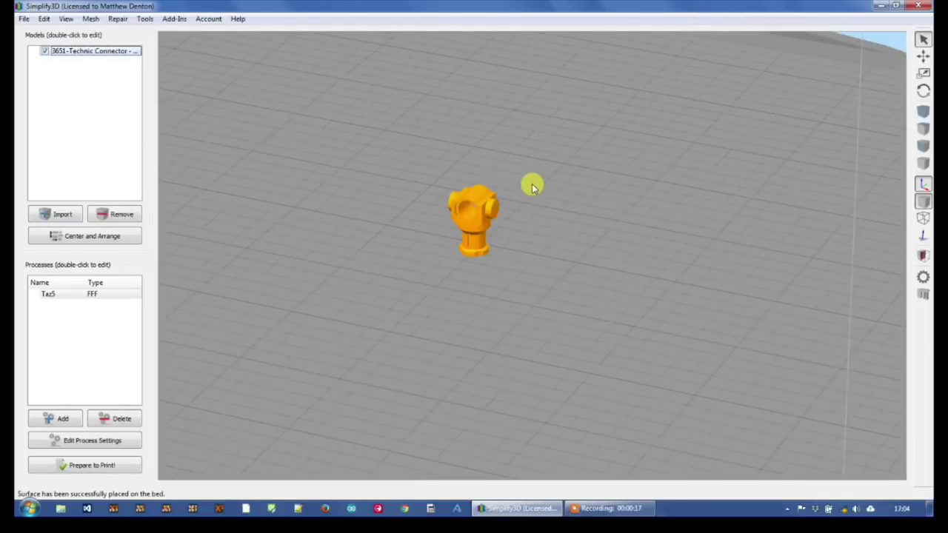
left_click(44, 20)
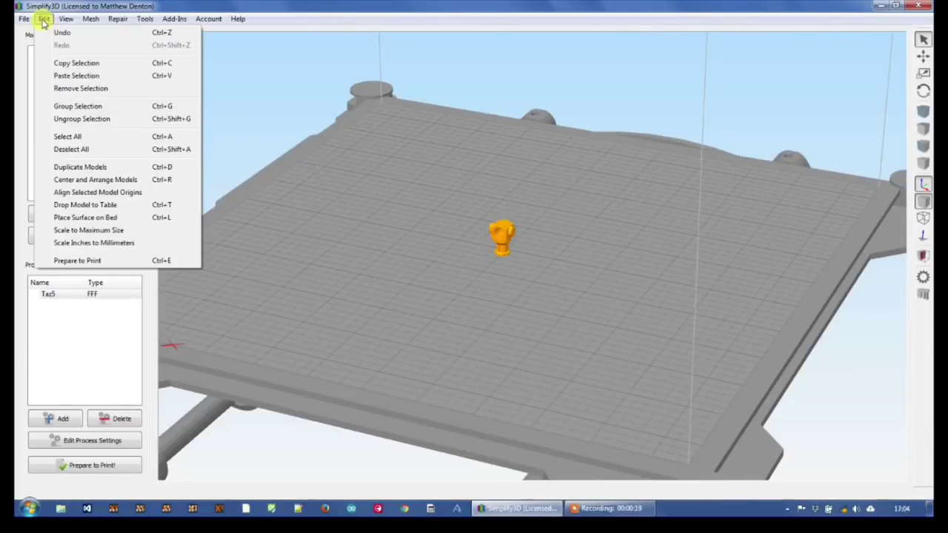
left_click(98, 170)
scroll(575, 201, "down", 5)
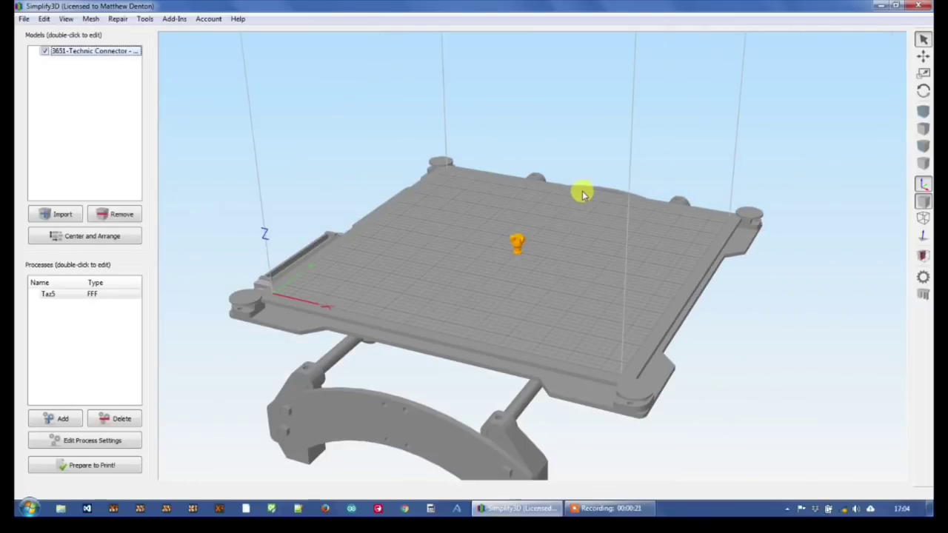
scroll(522, 254, "up", 3)
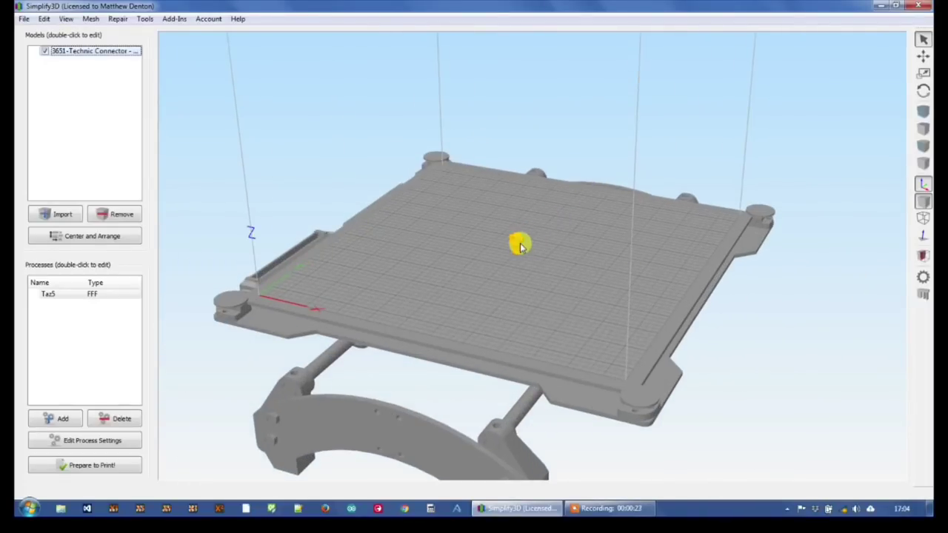
Try several uniform scale values, settling on 1500% (168 × 120 × 234 mm).
double_click(519, 245)
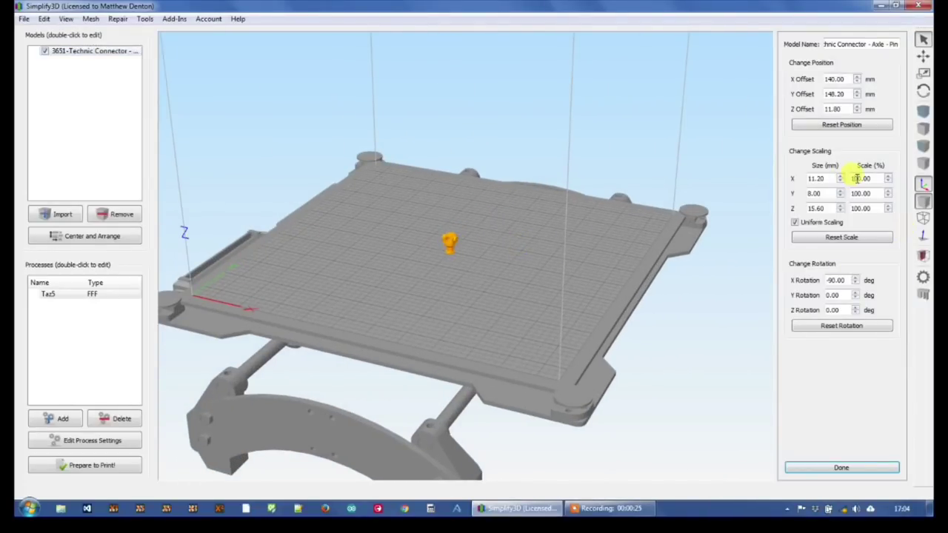
type("200")
key("Return")
left_click(856, 178)
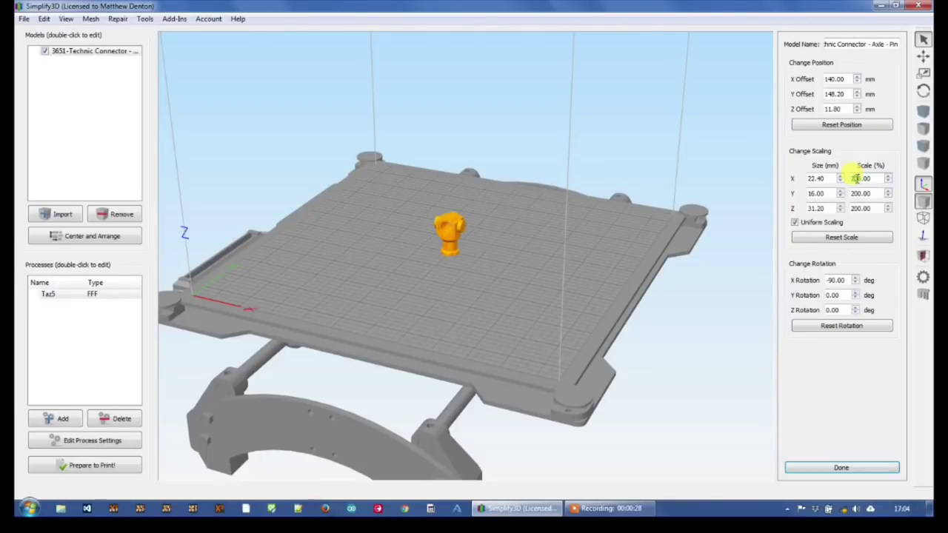
key("Return")
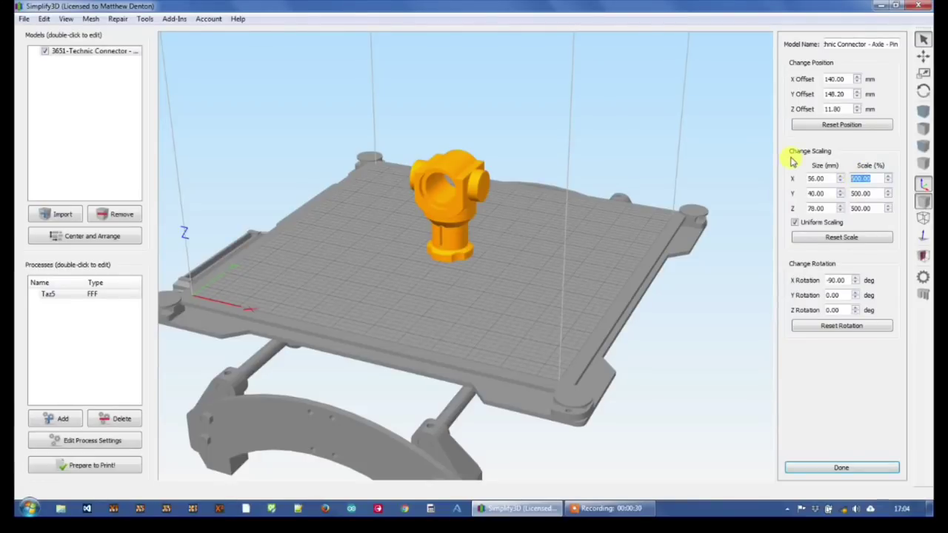
type("1000")
key("Return")
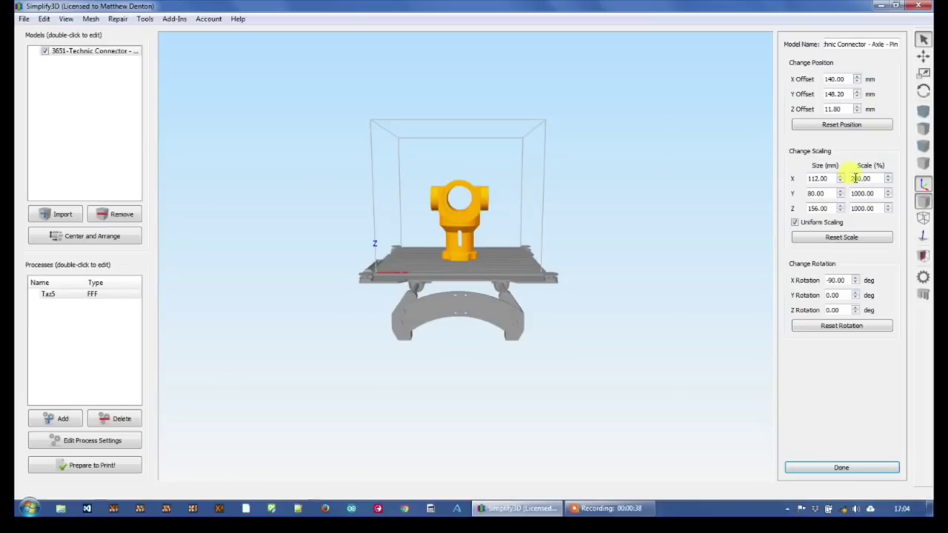
key("Return")
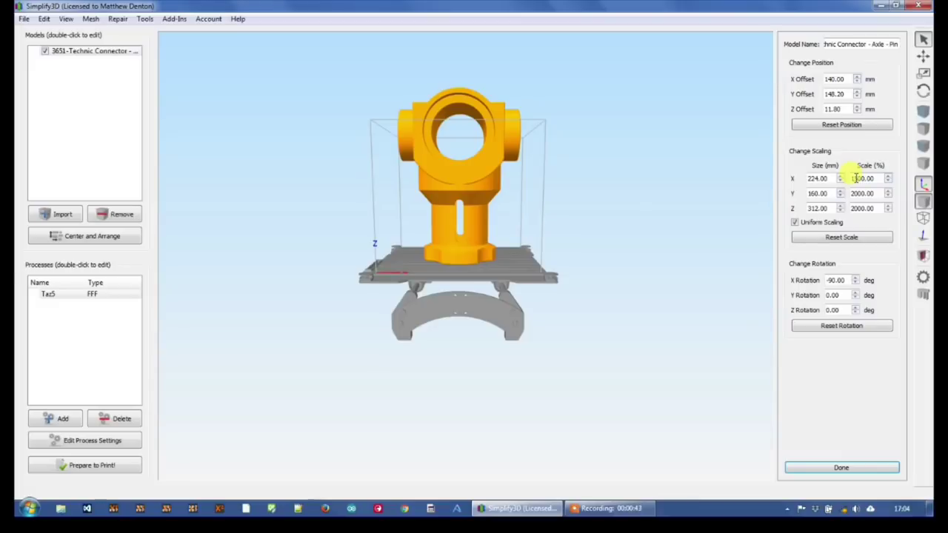
key("Return")
Orbit and zoom around the enlarged connector, ending on an angled front view.
left_click_drag(557, 250, 504, 207)
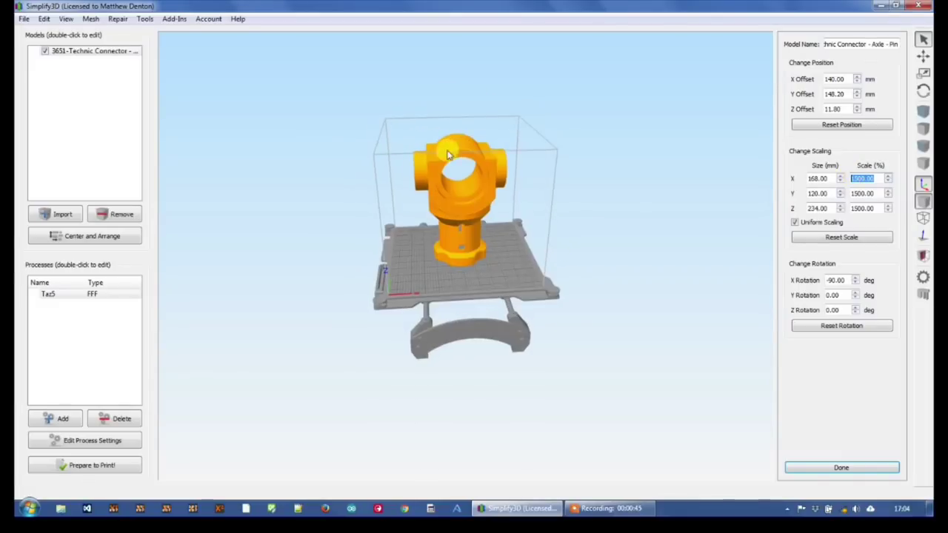
scroll(467, 178, "up", 3)
mouse_move(467, 178)
left_mouse_down()
mouse_move(458, 135)
mouse_move(498, 209)
mouse_move(421, 201)
mouse_move(451, 197)
mouse_move(508, 164)
mouse_move(527, 169)
mouse_move(534, 153)
mouse_move(454, 182)
mouse_move(474, 178)
left_mouse_up()
left_click(822, 194)
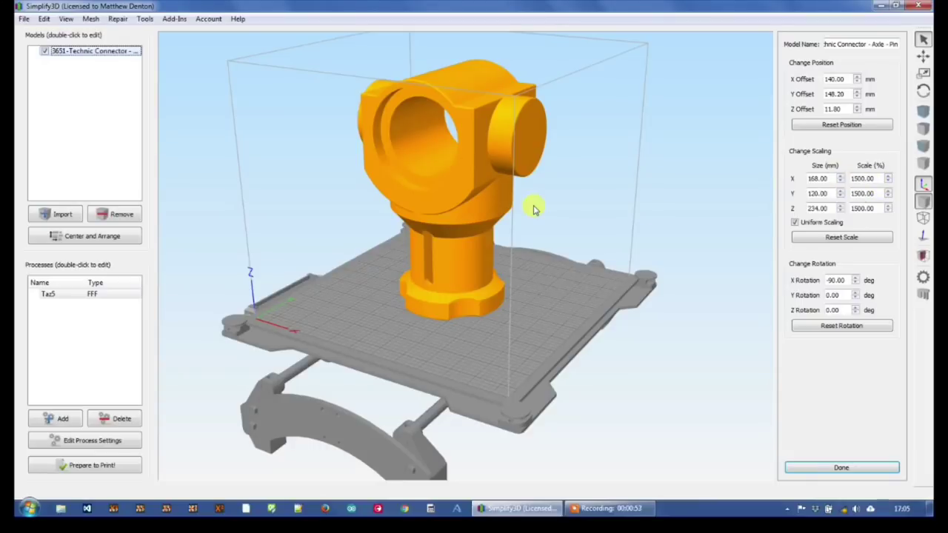
key("ctrl+0")
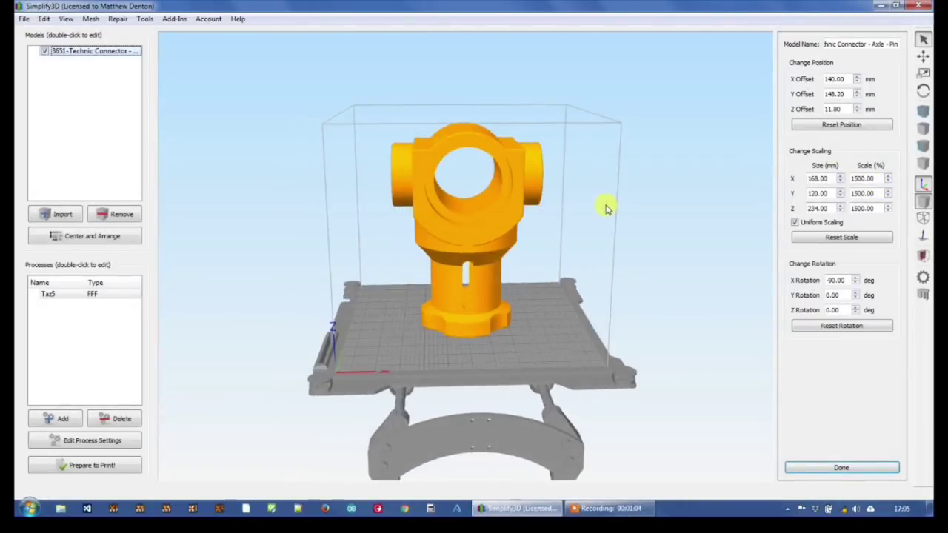
left_click_drag(605, 210, 533, 211)
Generate Normal automatic supports with 6 mm pillar resolution and a 65° overhang angle.
left_click(925, 295)
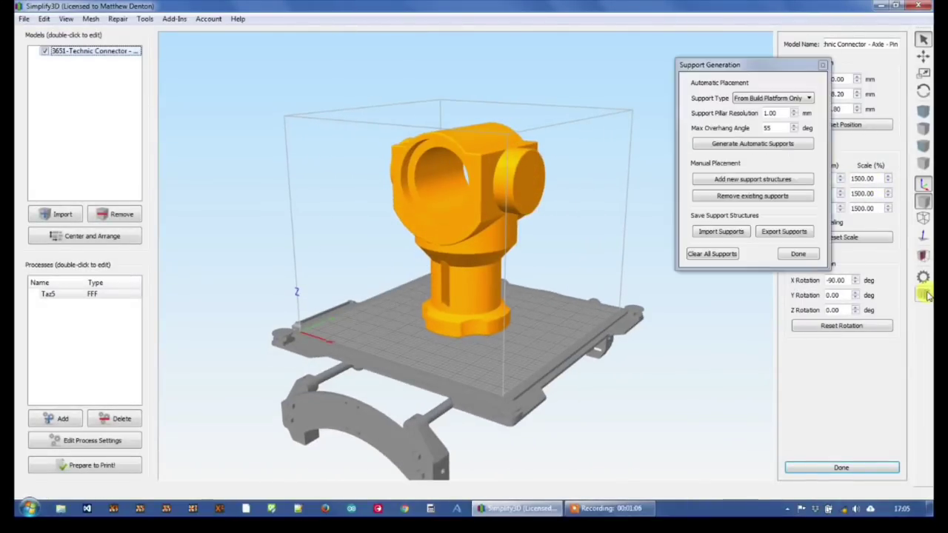
left_click(805, 99)
left_click(774, 109)
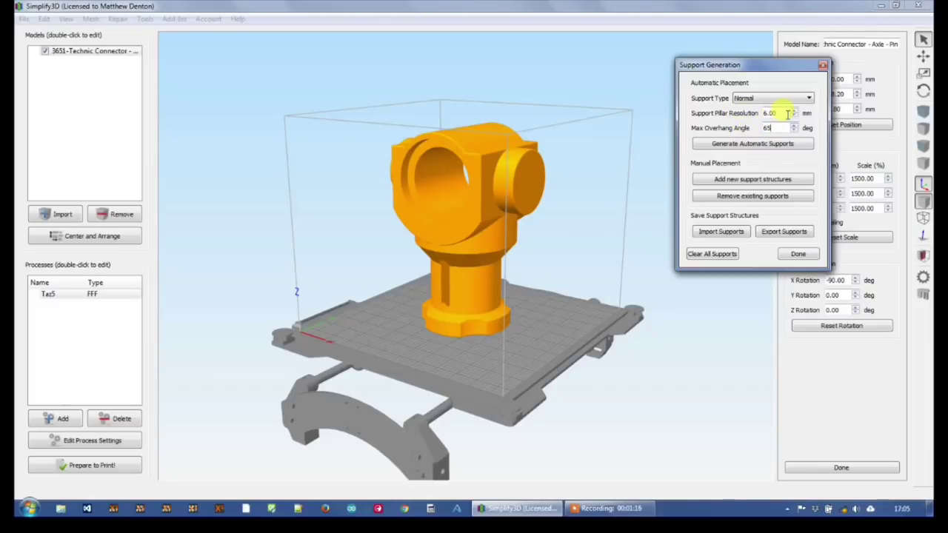
left_click(751, 145)
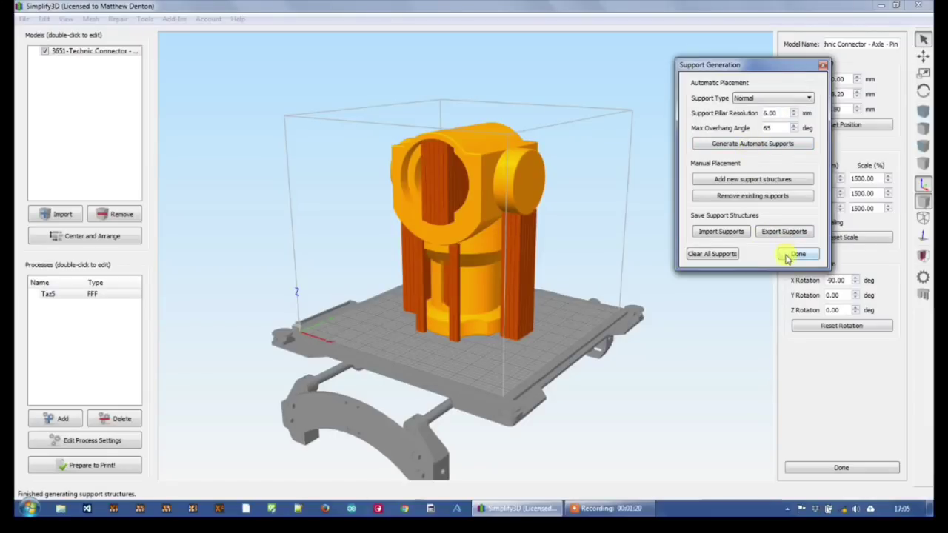
left_click_drag(603, 264, 621, 255)
left_click_drag(517, 209, 591, 180)
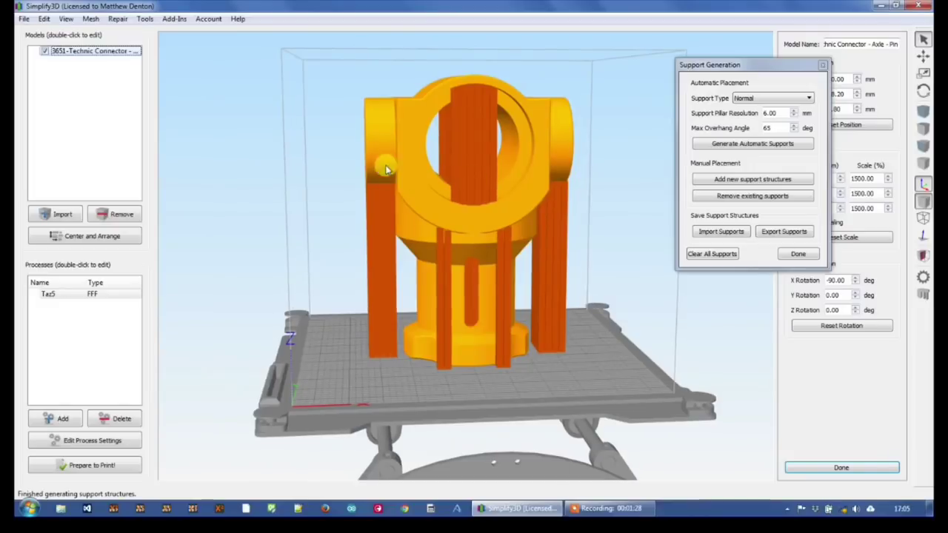
left_click_drag(433, 226, 475, 120)
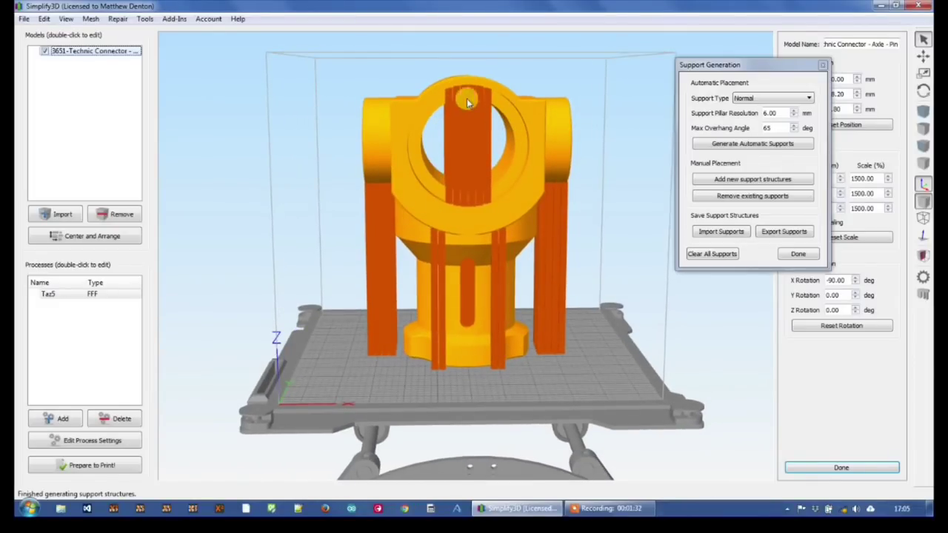
left_click_drag(420, 172, 491, 103)
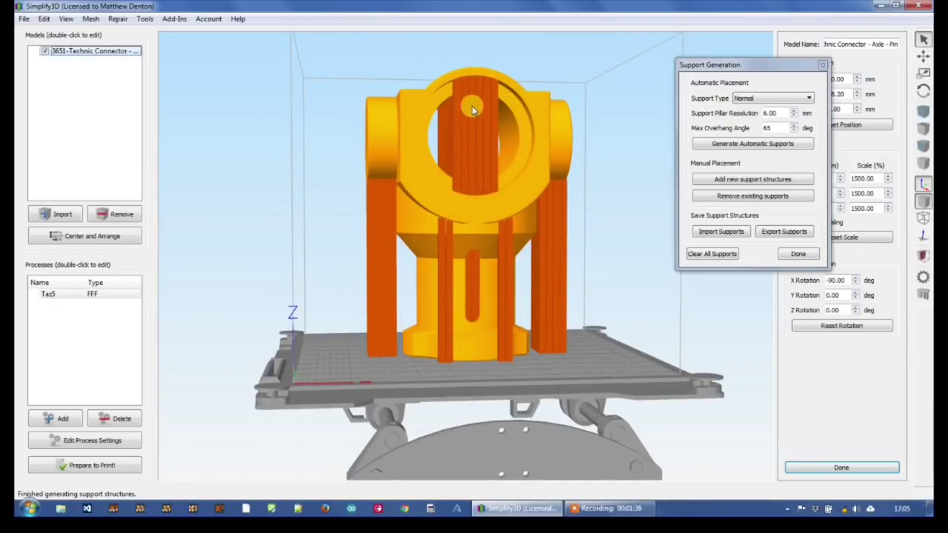
left_click_drag(446, 212, 448, 295)
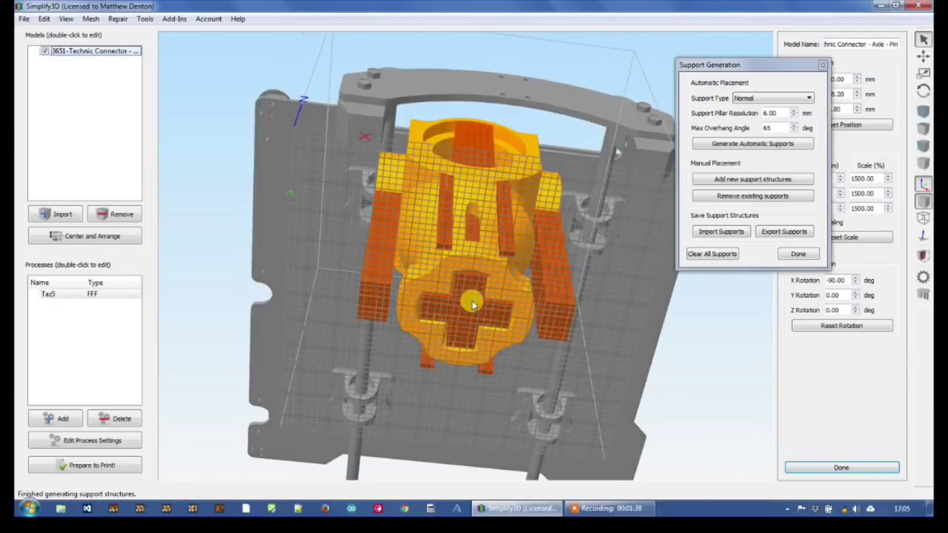
left_click_drag(489, 213, 503, 273)
left_click_drag(474, 321, 467, 230)
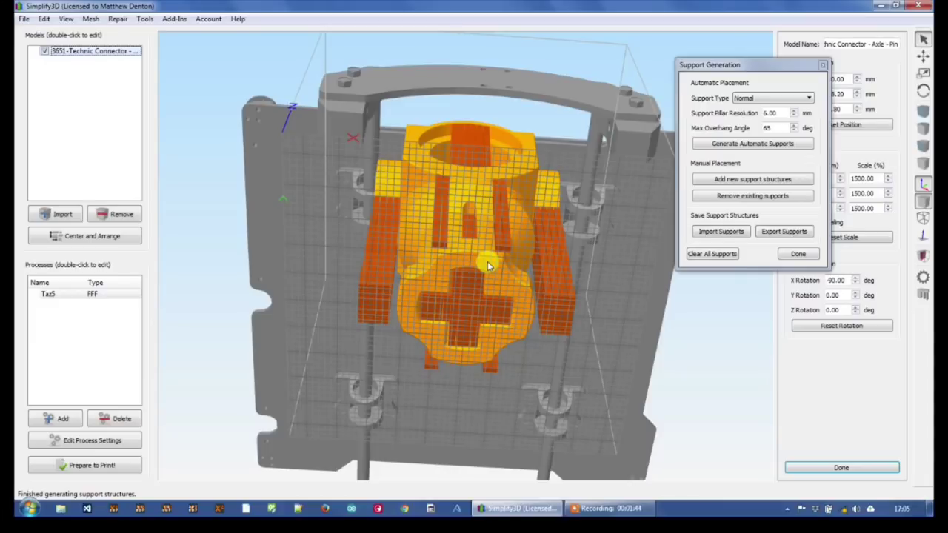
left_click_drag(498, 268, 504, 415)
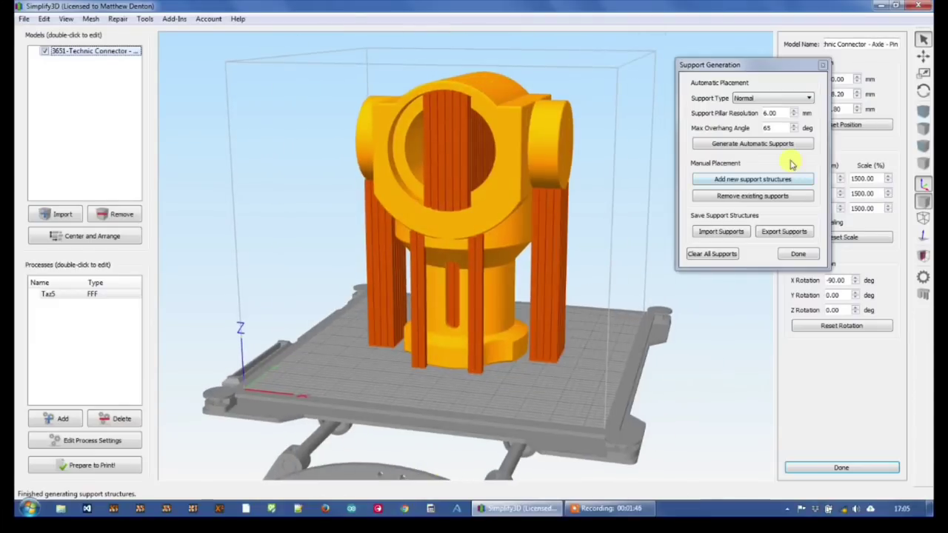
Remove the front-left, front-right and thin front support pillars.
left_click(737, 198)
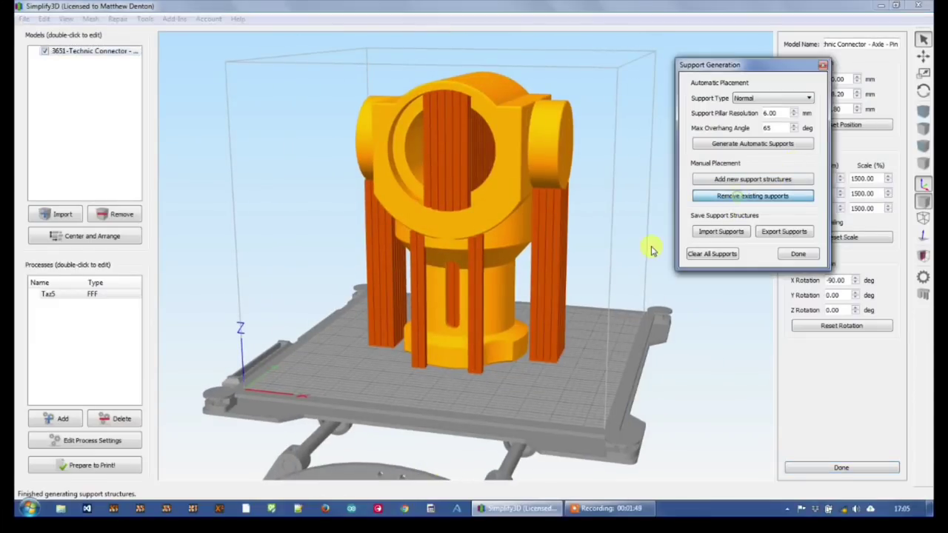
left_click(423, 320)
left_click(474, 333)
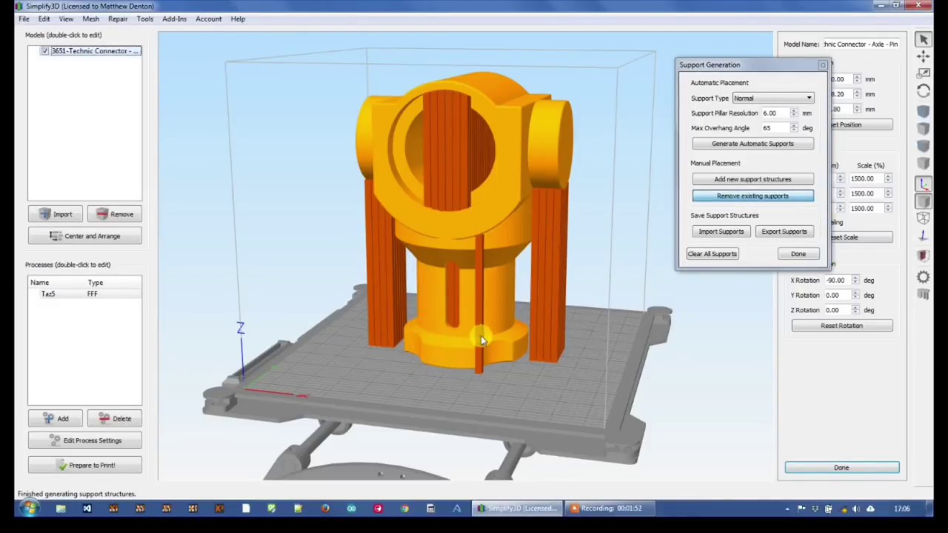
left_click(480, 335)
Orbit around the connector to check the remaining supports and the cross hole.
mouse_move(480, 336)
left_mouse_down()
mouse_move(418, 322)
mouse_move(197, 328)
mouse_move(435, 339)
mouse_move(402, 334)
mouse_move(474, 349)
left_mouse_up()
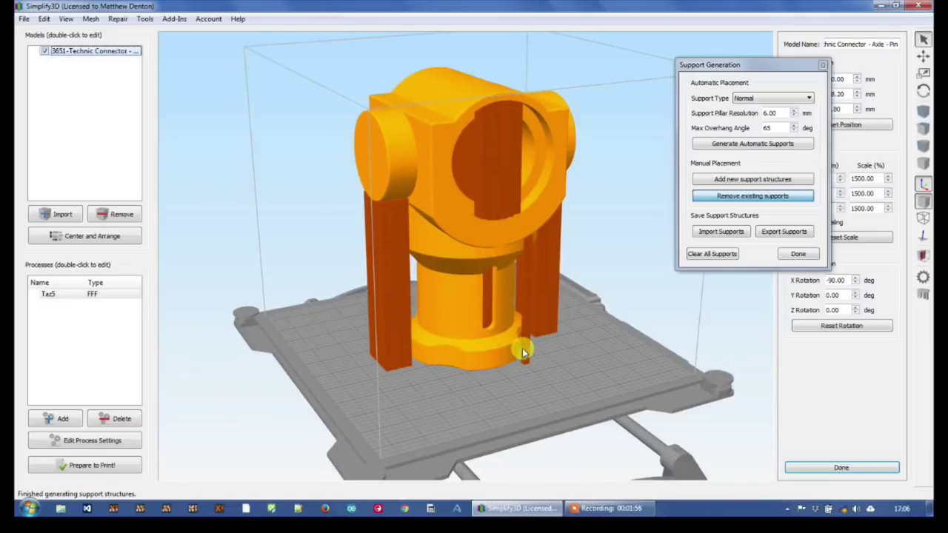
left_click_drag(485, 322, 599, 295)
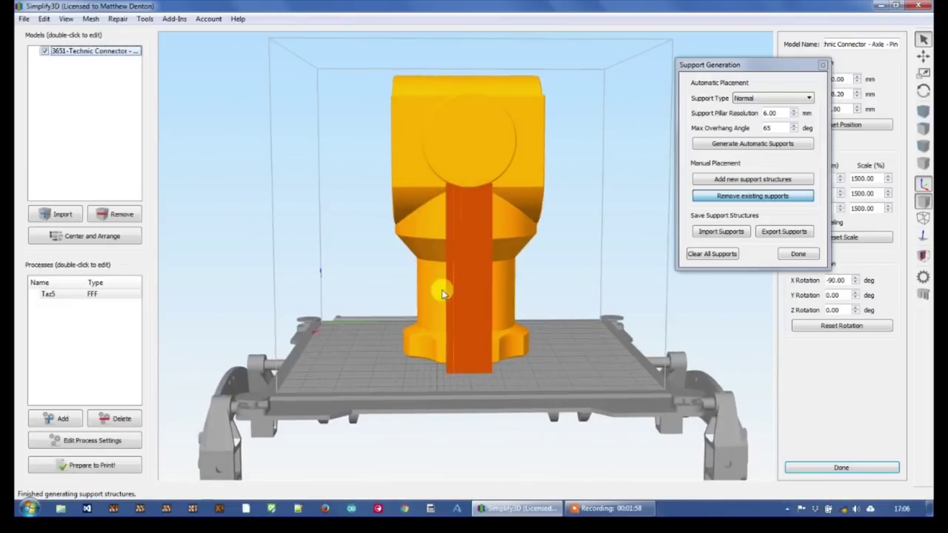
left_click_drag(442, 294, 600, 125)
scroll(392, 284, "up", 5)
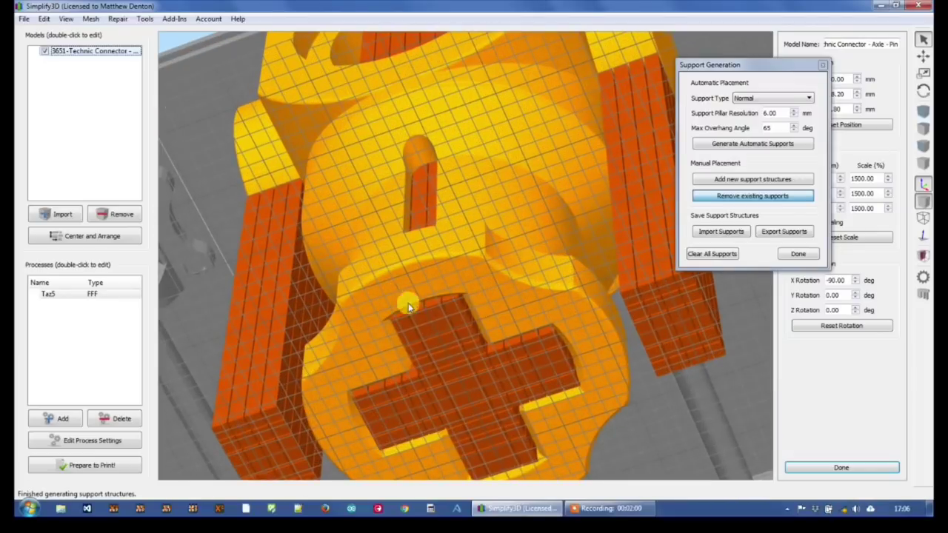
left_click_drag(409, 303, 526, 166)
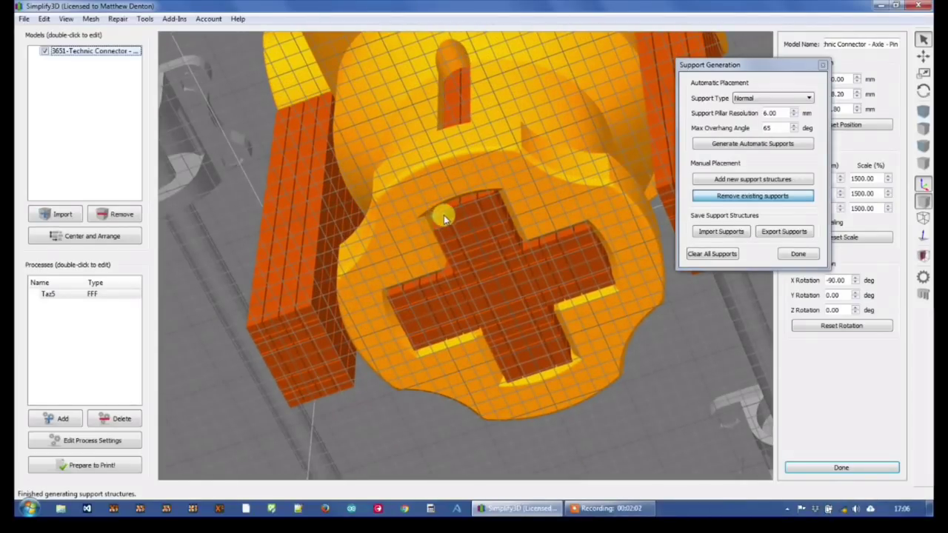
left_click_drag(480, 204, 493, 209)
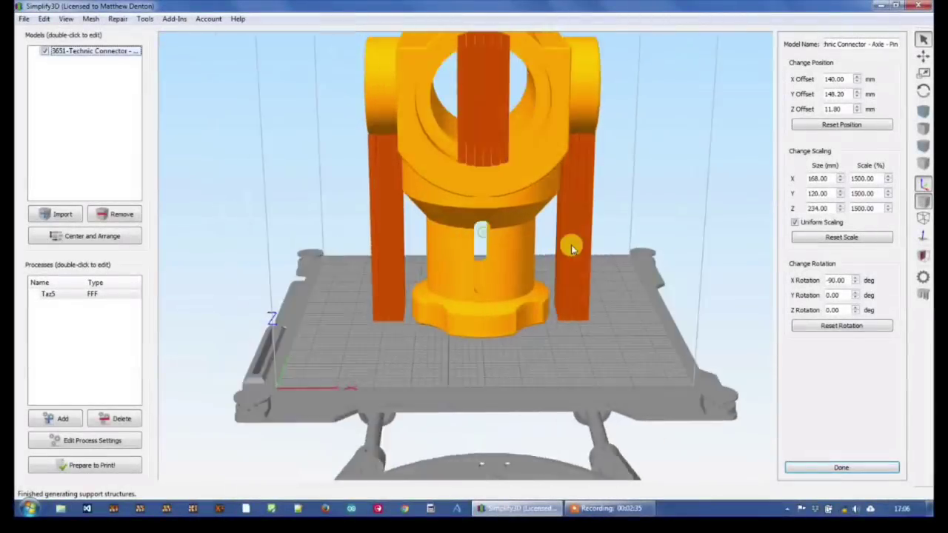
left_click_drag(571, 247, 496, 260)
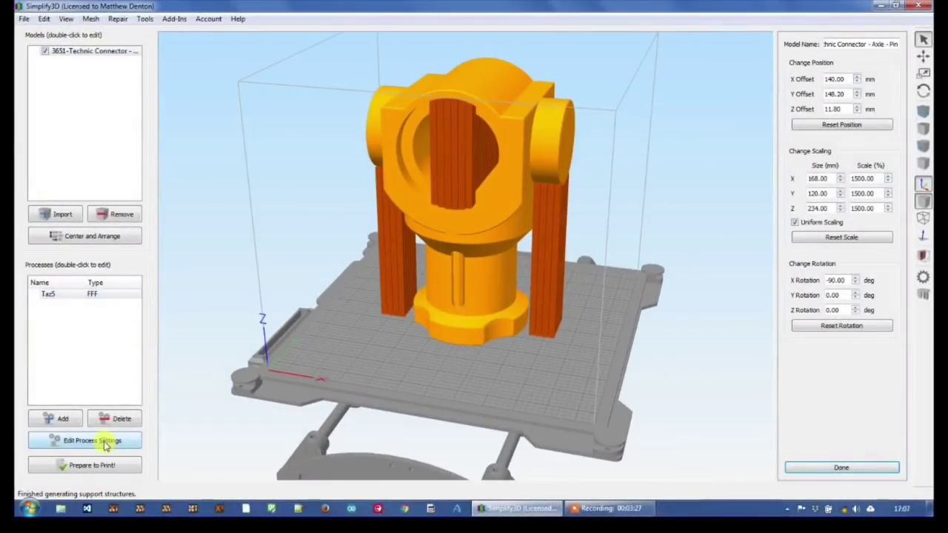
Review the Taz5 Extruder and Layer pages: layer height, bottom solid layers and outline shells.
left_click(107, 440)
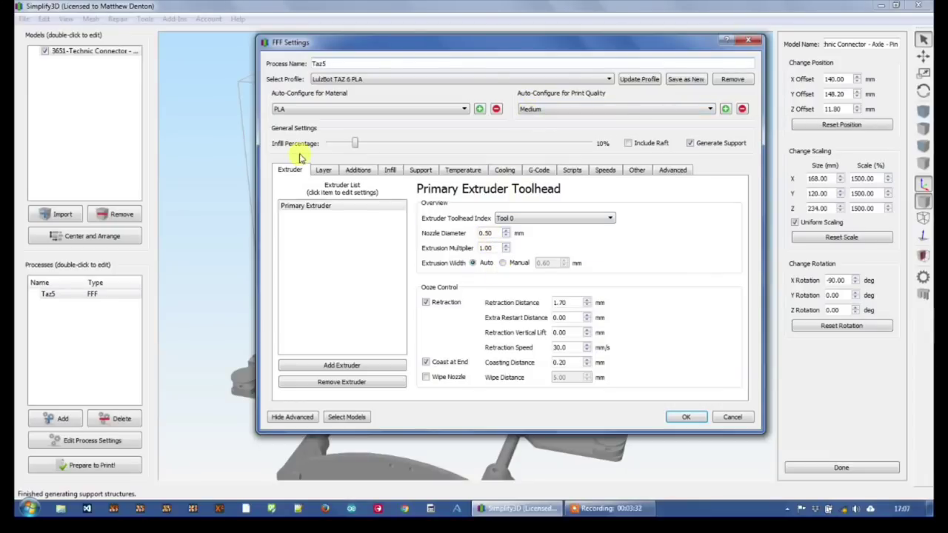
left_click(324, 171)
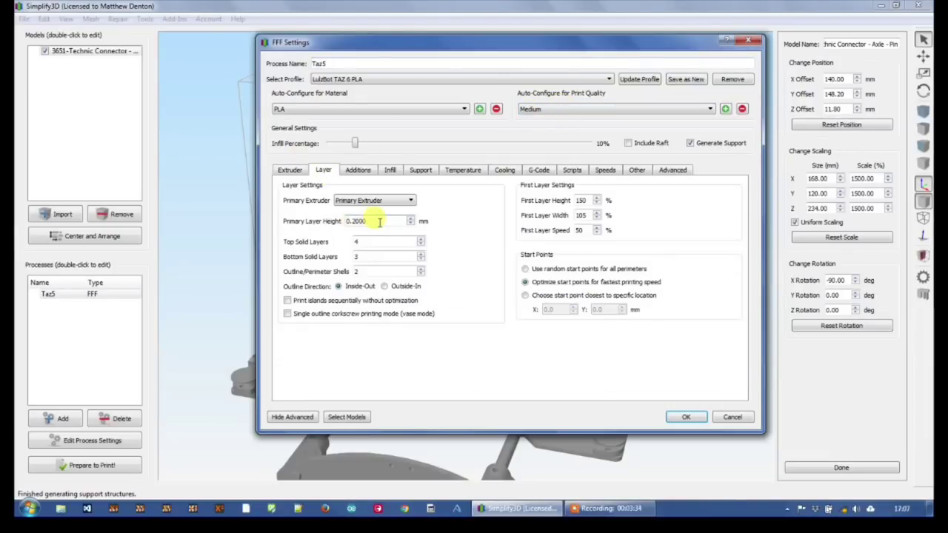
double_click(354, 222)
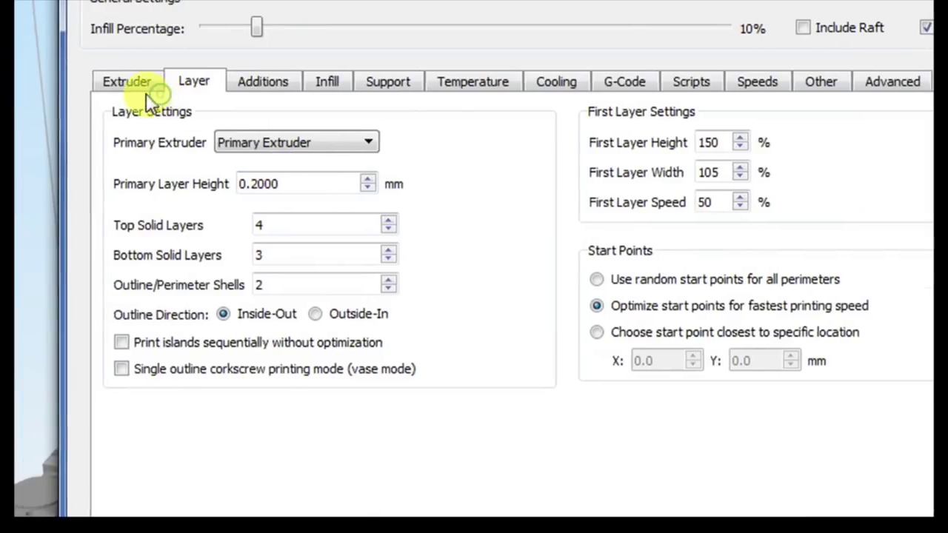
left_click(144, 87)
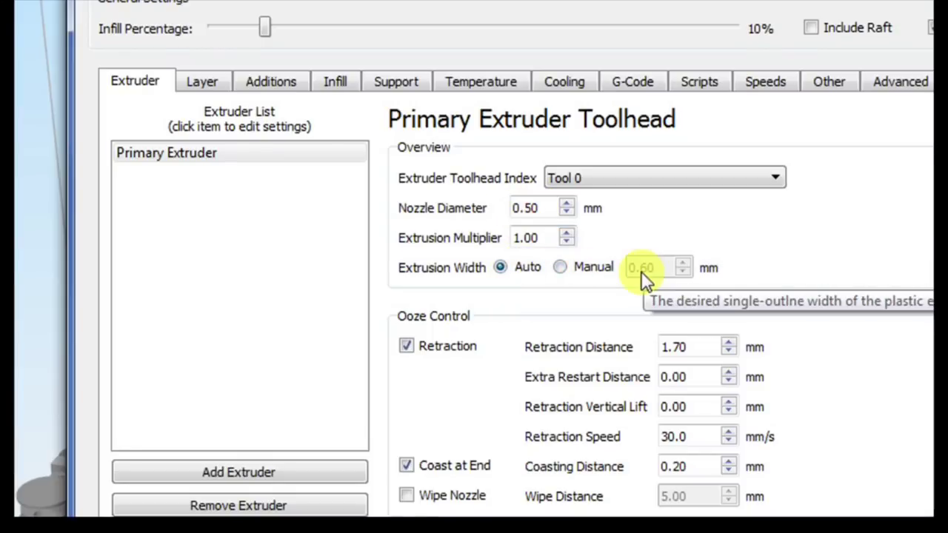
left_click(218, 87)
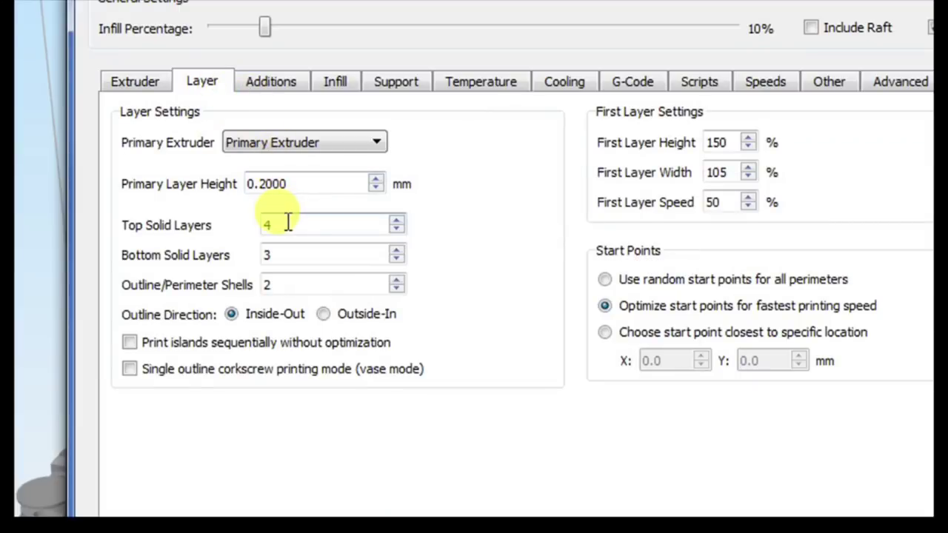
left_click(291, 254)
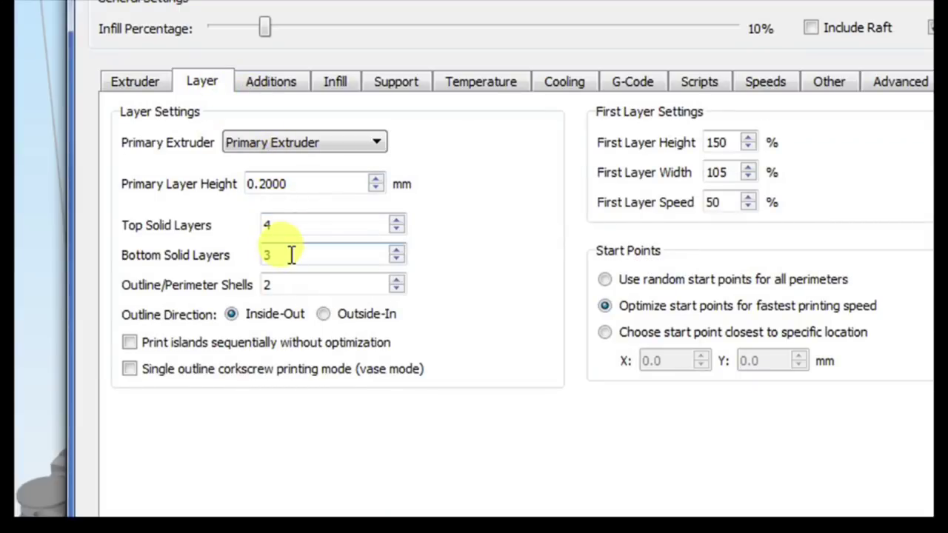
left_click(276, 283)
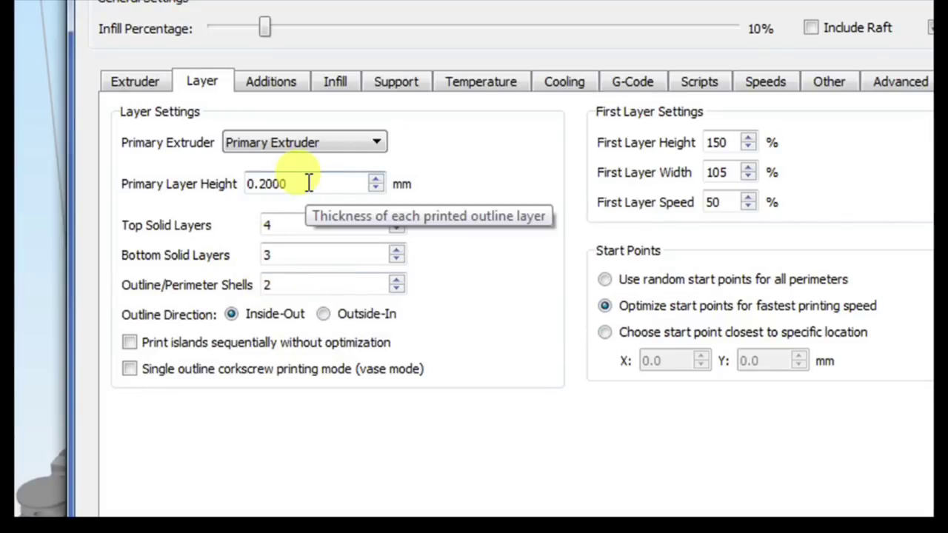
left_click(284, 90)
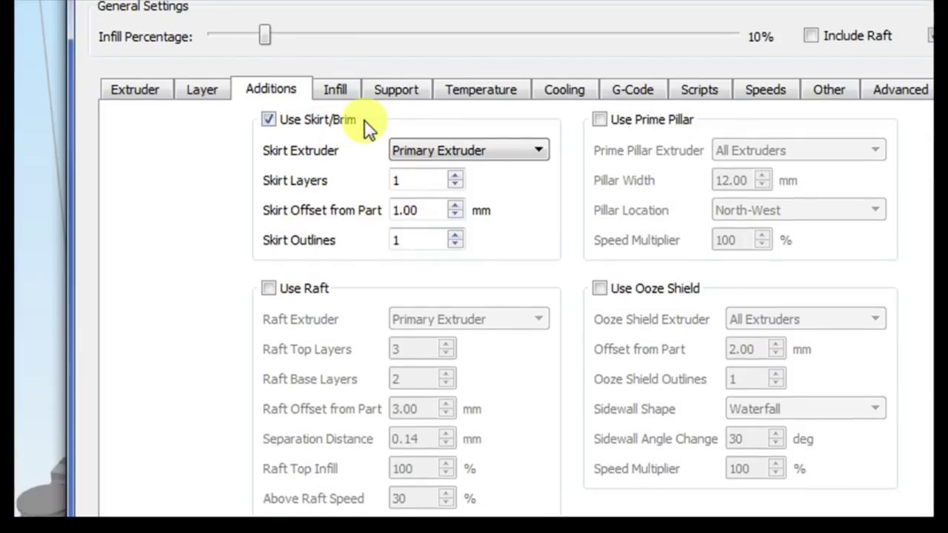
Browse the Infill, Support and Speeds pages, then close FFF Settings with OK.
left_click(344, 87)
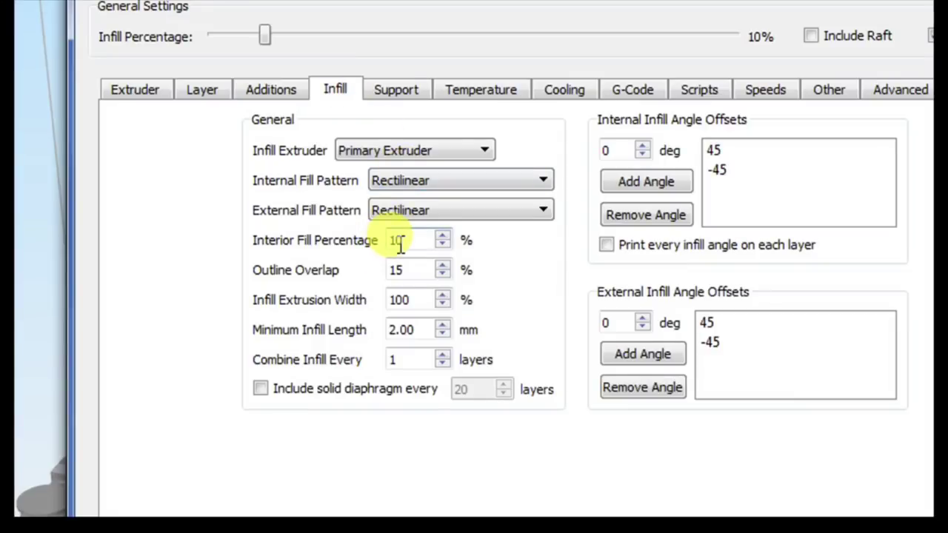
left_click(396, 92)
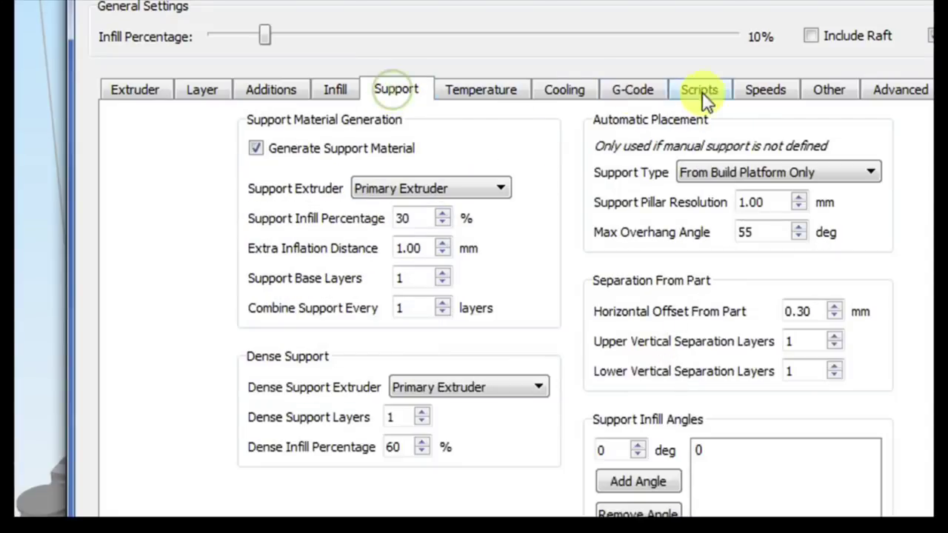
left_click(738, 94)
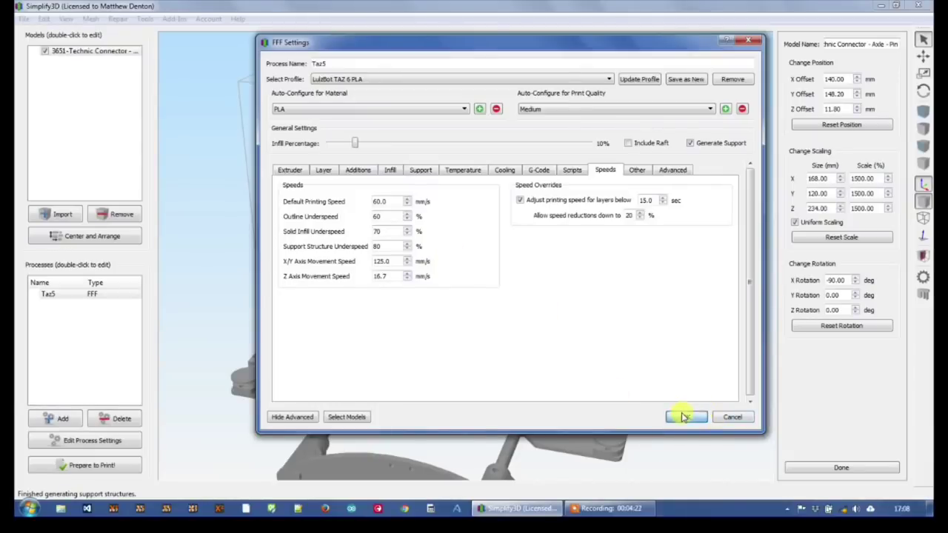
left_click(682, 417)
Slice the connector, inspect the 30 h 14 min toolpath preview, then exit preview mode.
left_click(92, 465)
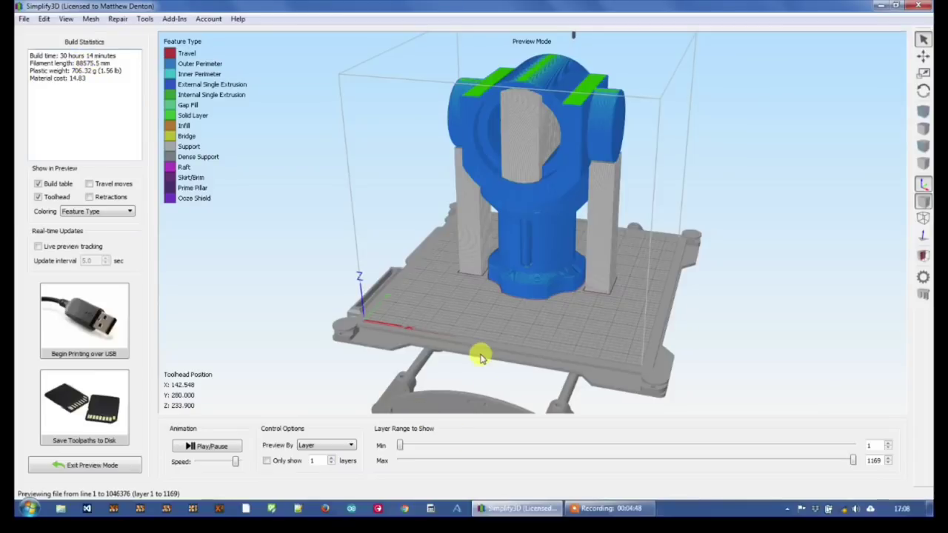
key("ctrl+3")
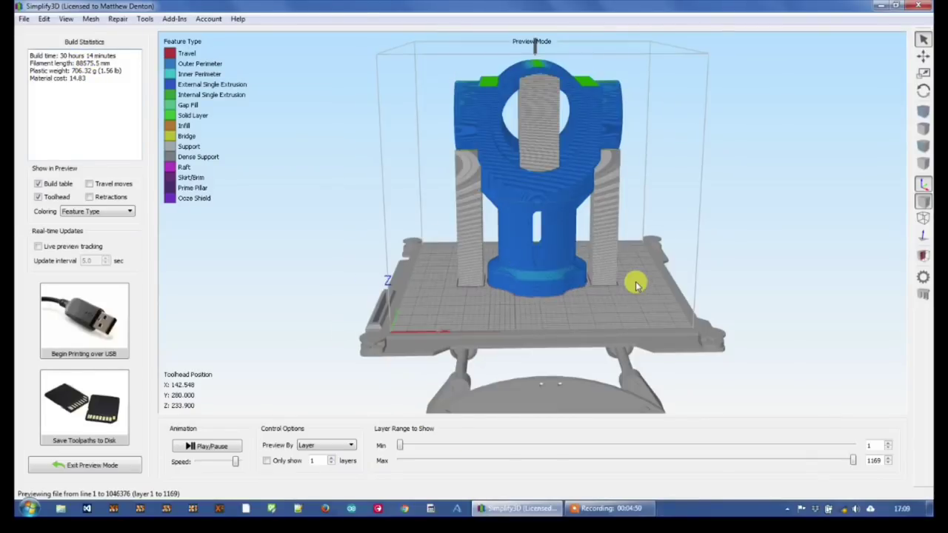
left_click_drag(636, 285, 601, 274)
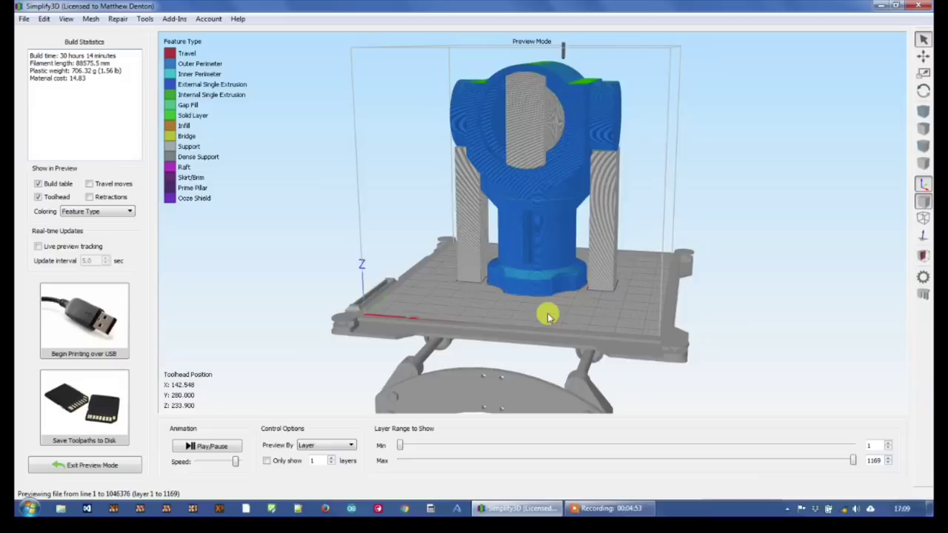
left_click_drag(545, 313, 539, 350)
key("Up")
key("Up")
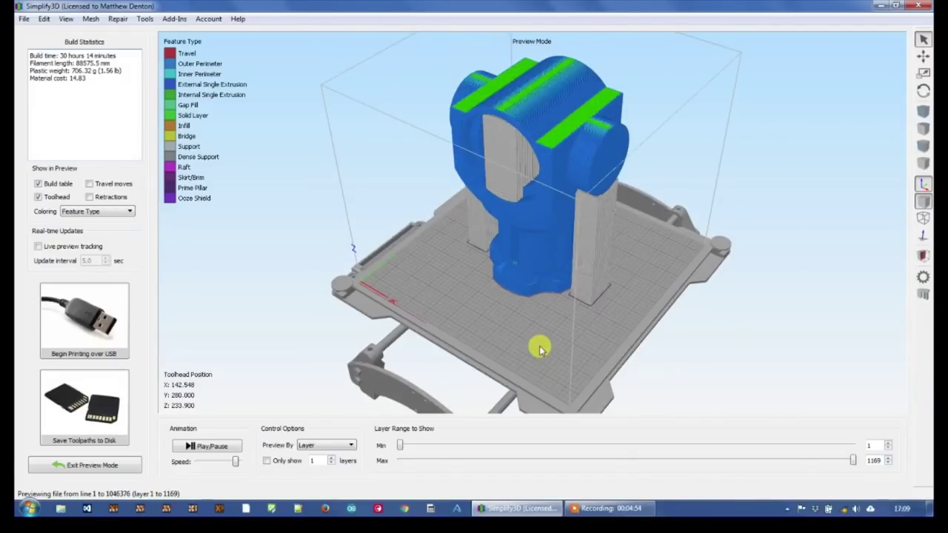
left_click(81, 465)
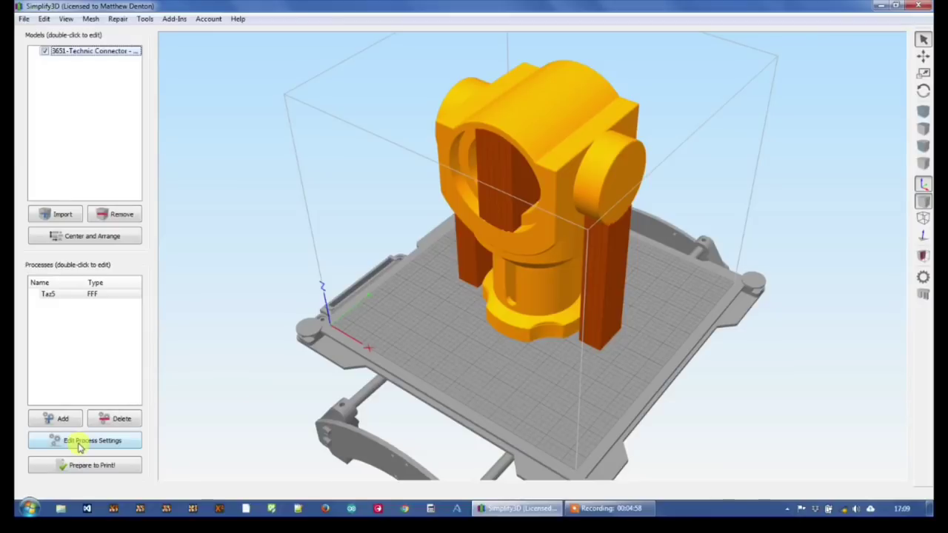
Set Combine Infill Every and Combine Support Every to 2 layers in the Taz5 process.
left_click(78, 441)
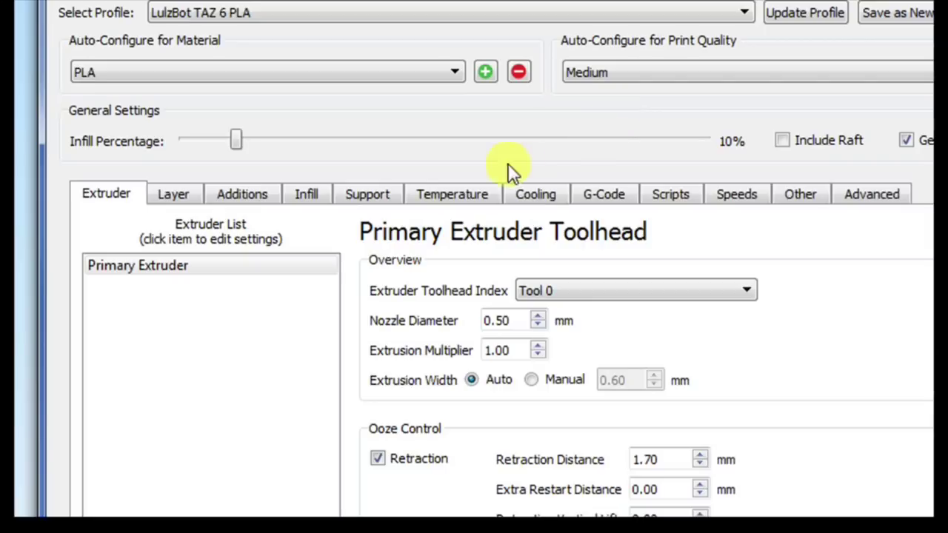
left_click(306, 194)
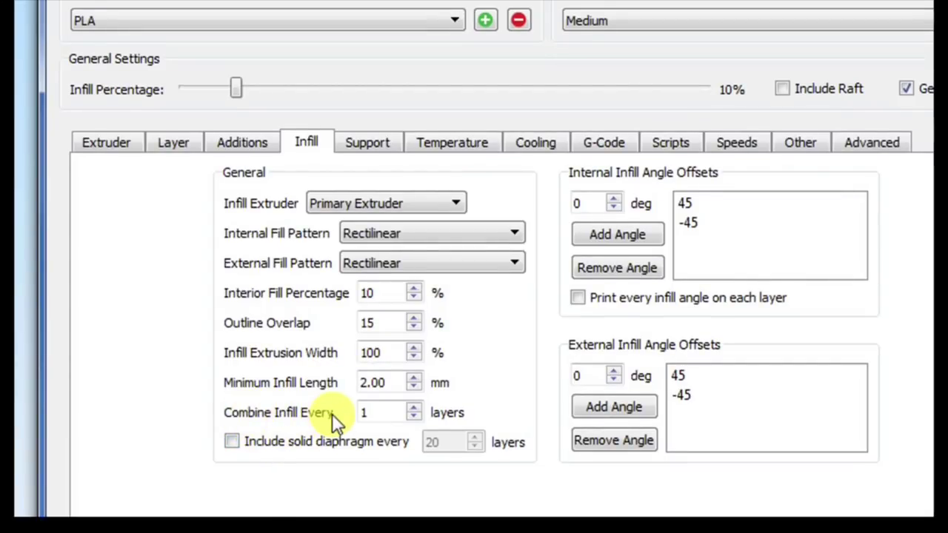
left_click(414, 409)
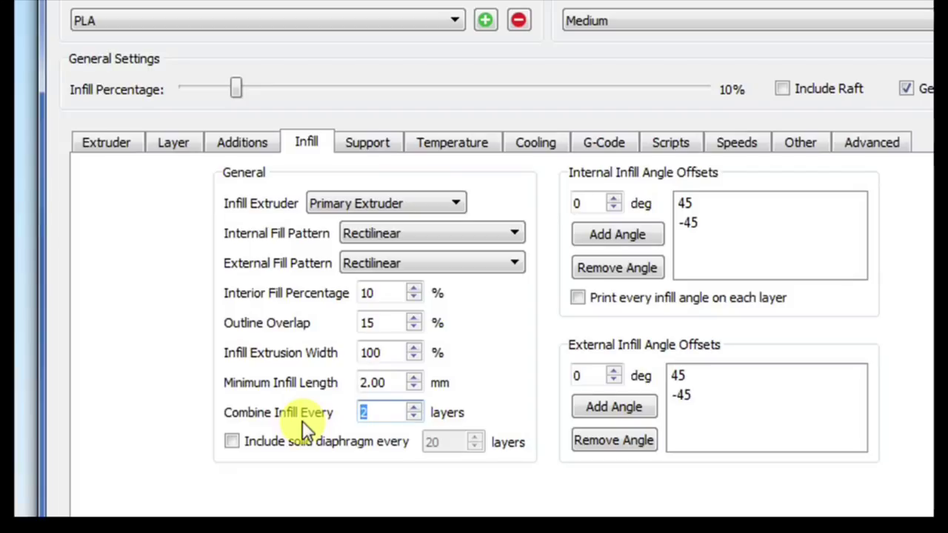
left_click(354, 162)
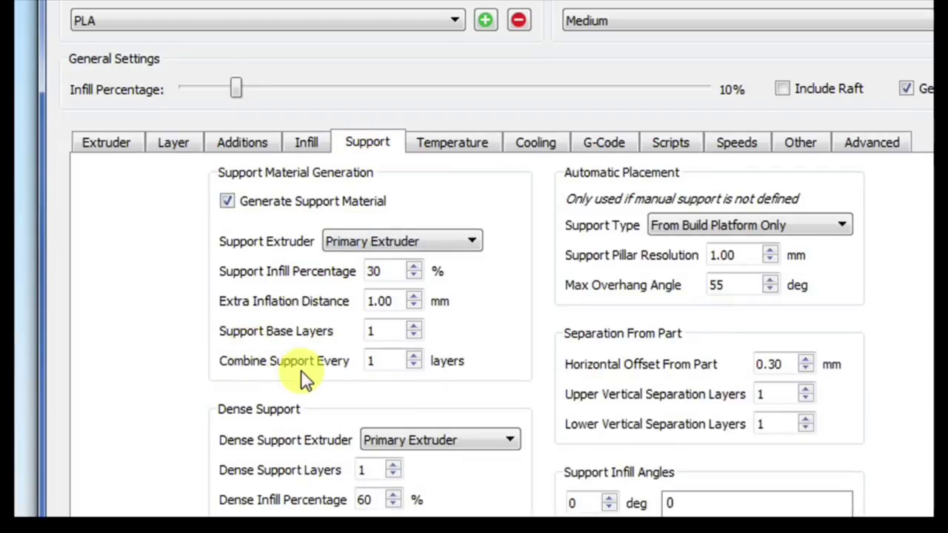
left_click(415, 356)
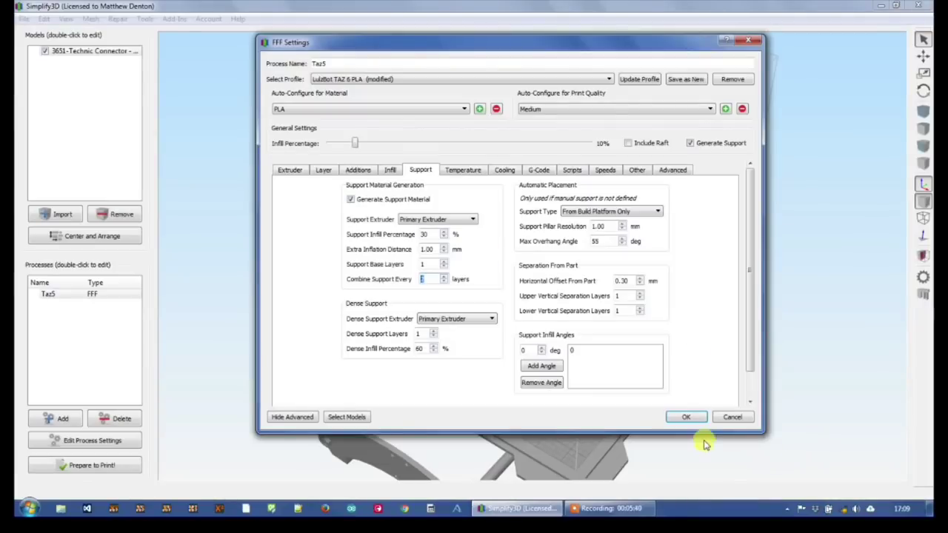
left_click(682, 417)
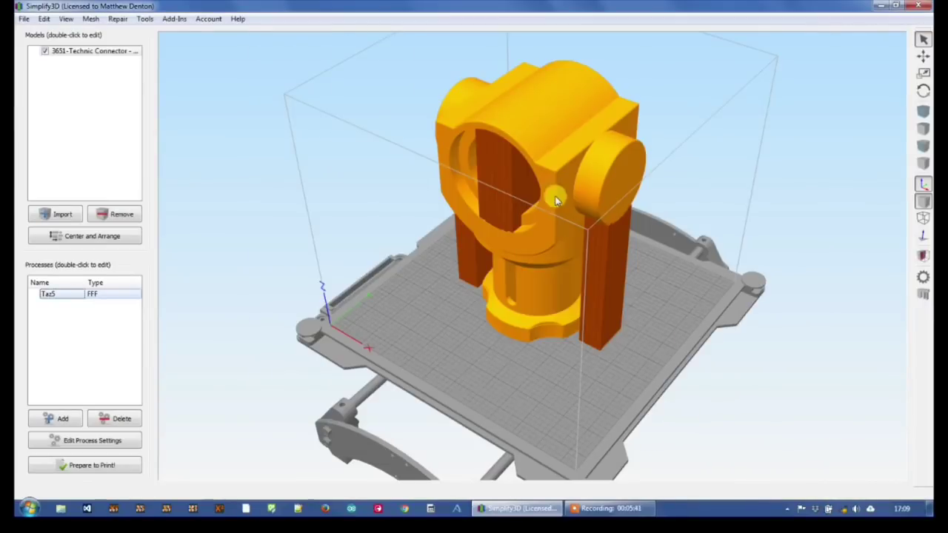
Re-slice the connector and orbit the preview showing the new 21 hours 8 minutes estimate.
left_click(98, 472)
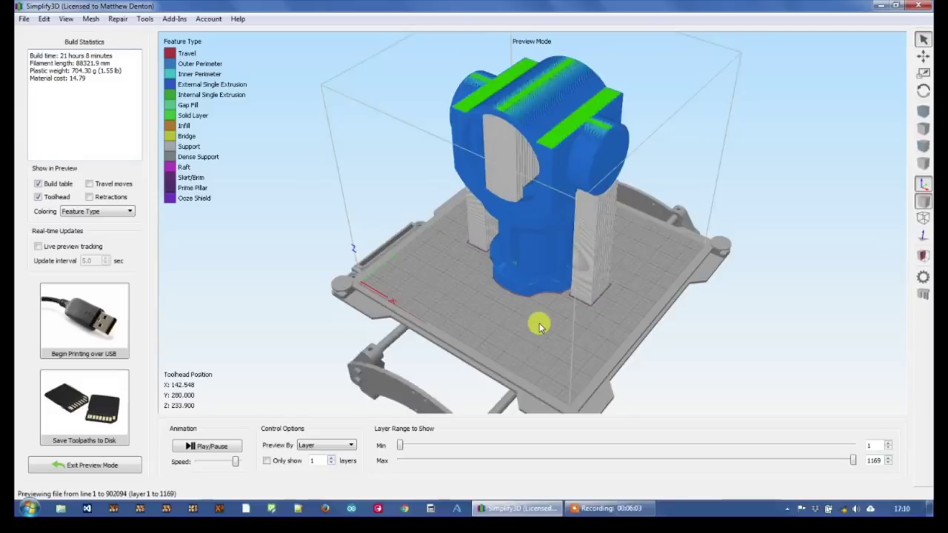
scroll(539, 326, "down", 3)
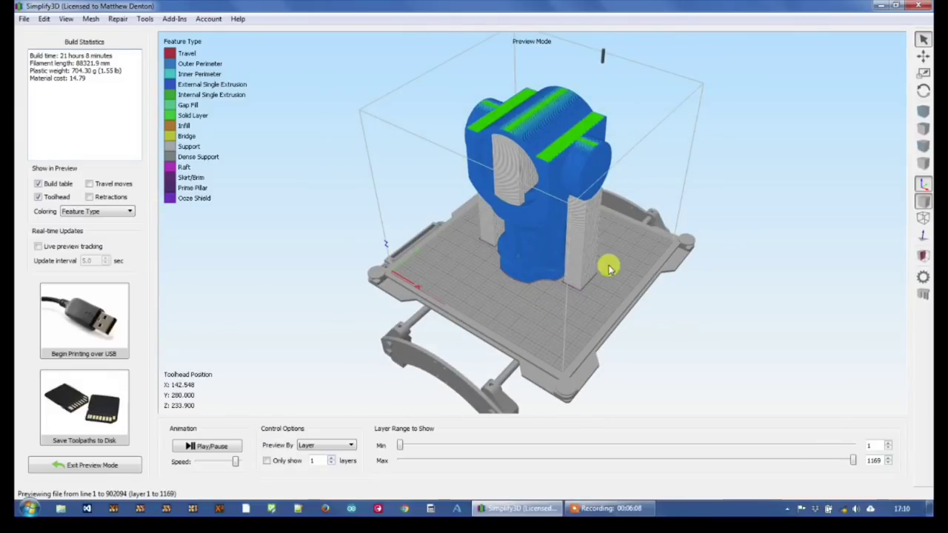
key("f")
left_click_drag(622, 255, 543, 259)
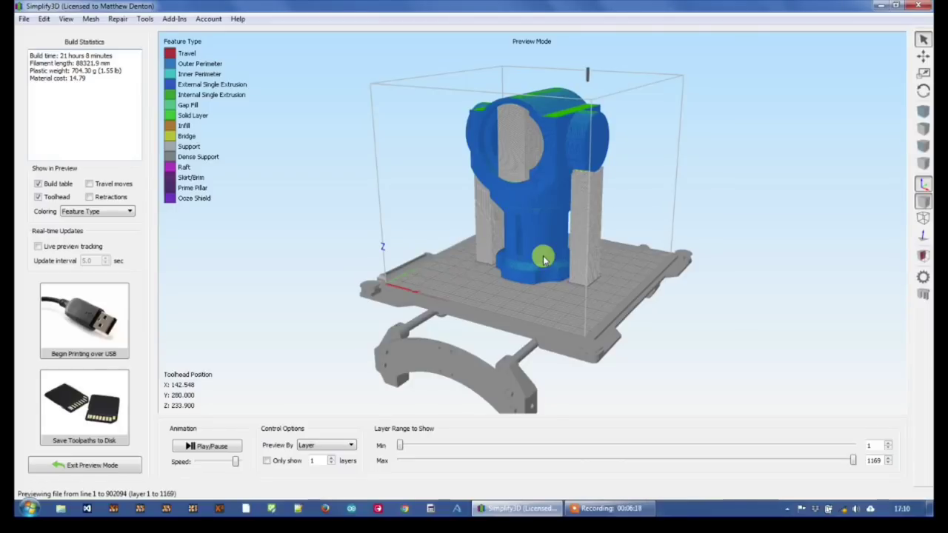
Save the sliced connector toolpaths to disk as G-code.
left_click(113, 401)
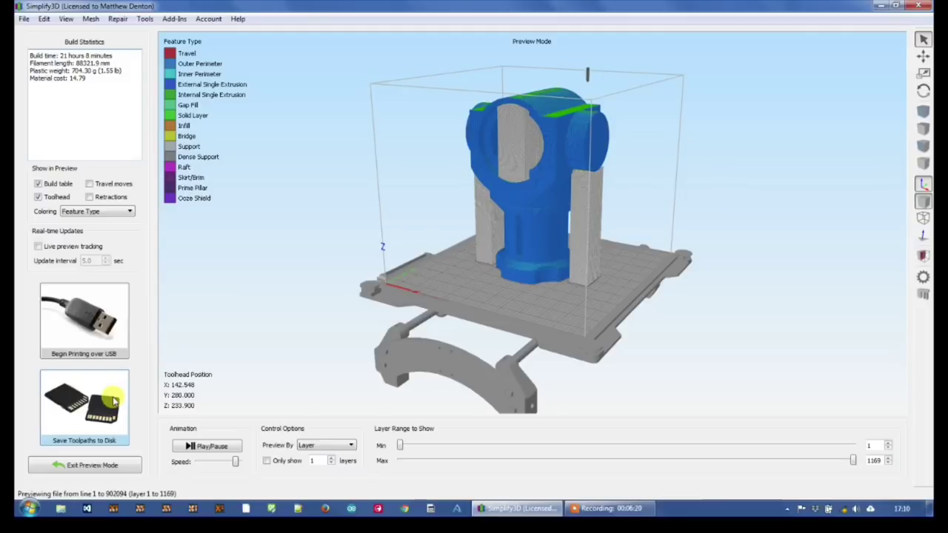